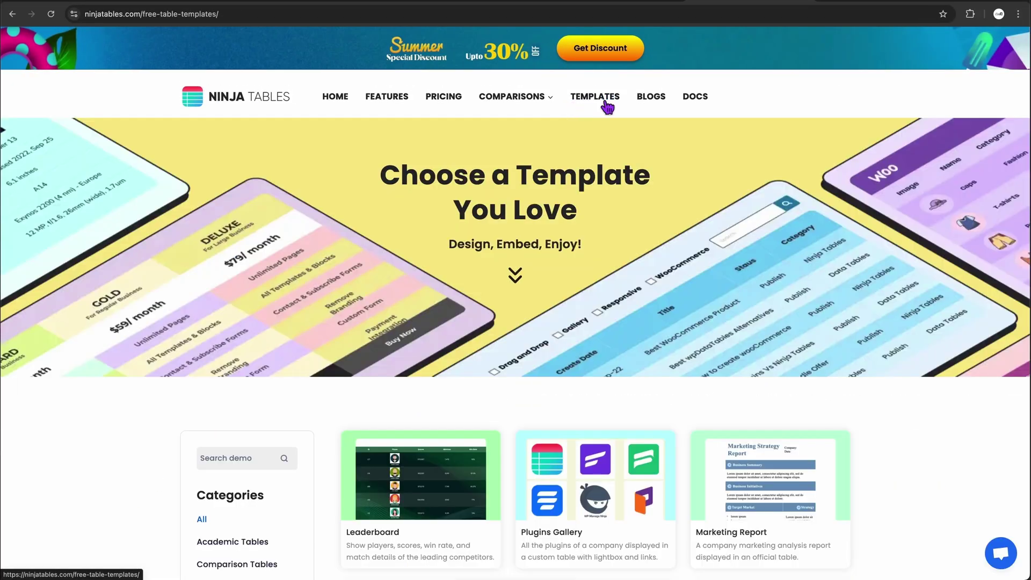
scroll(605, 105, down, 2)
scroll(606, 106, down, 3)
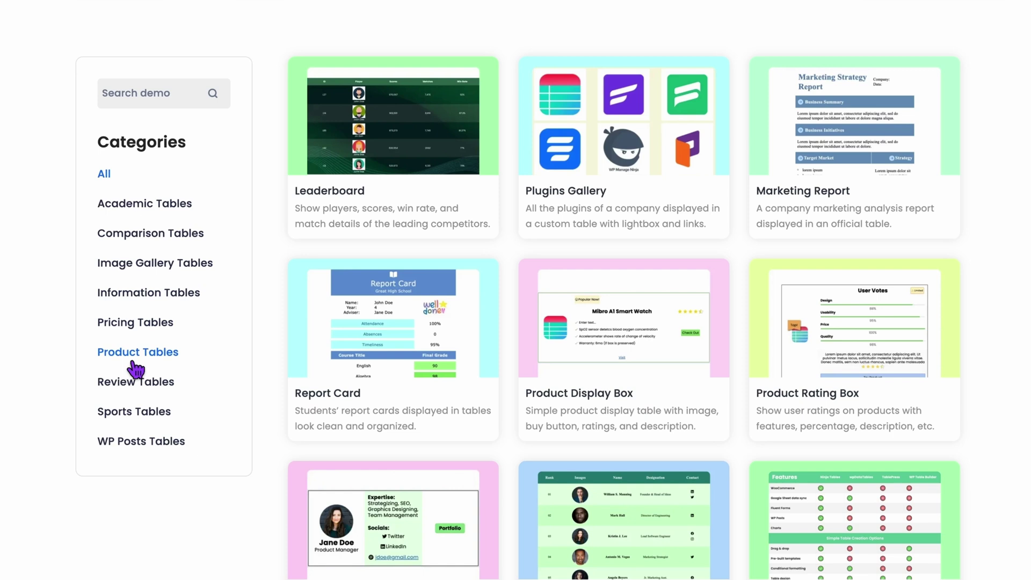
Filter the templates gallery to the Information Tables category.
click(145, 332)
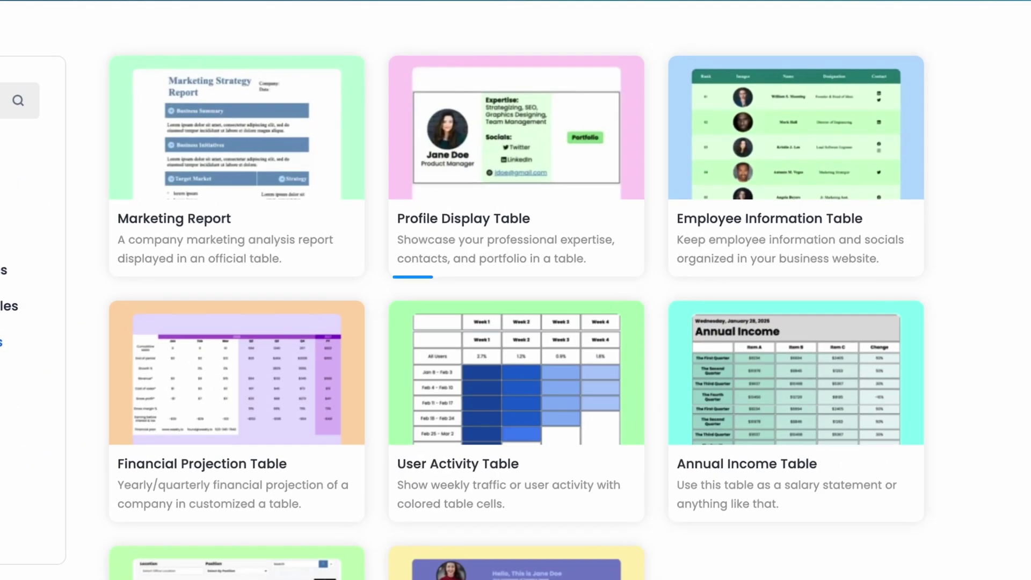
mouse_move(596, 153)
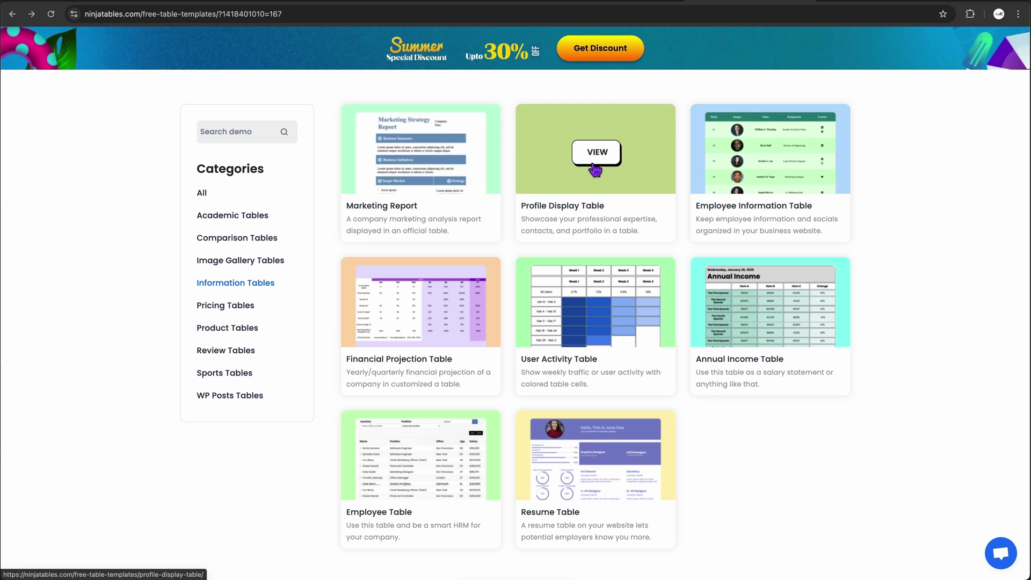
On the Profile Display Table page, fill the subscribe form and download the template.
click(592, 166)
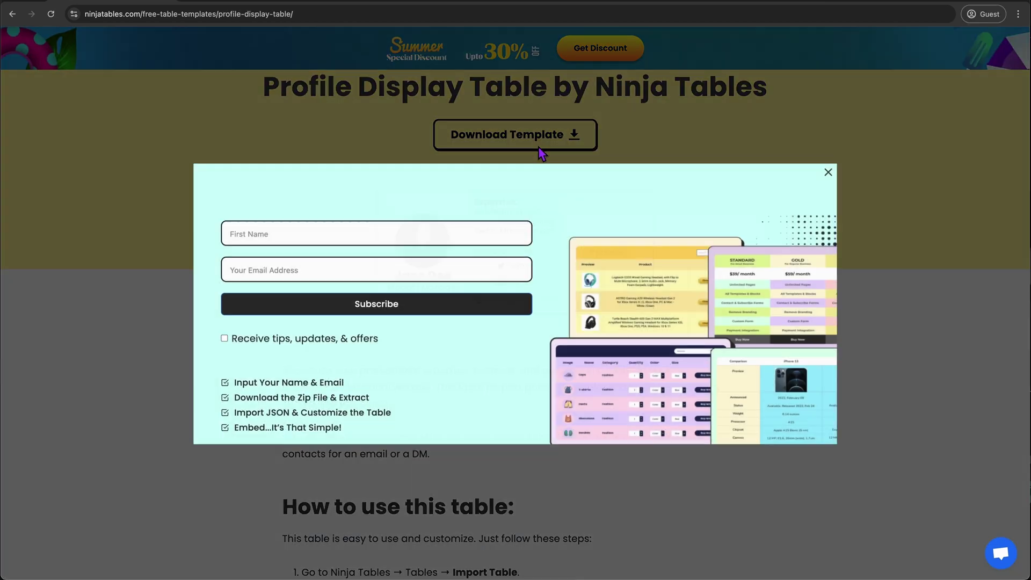
click(248, 233)
text(Ishraq)
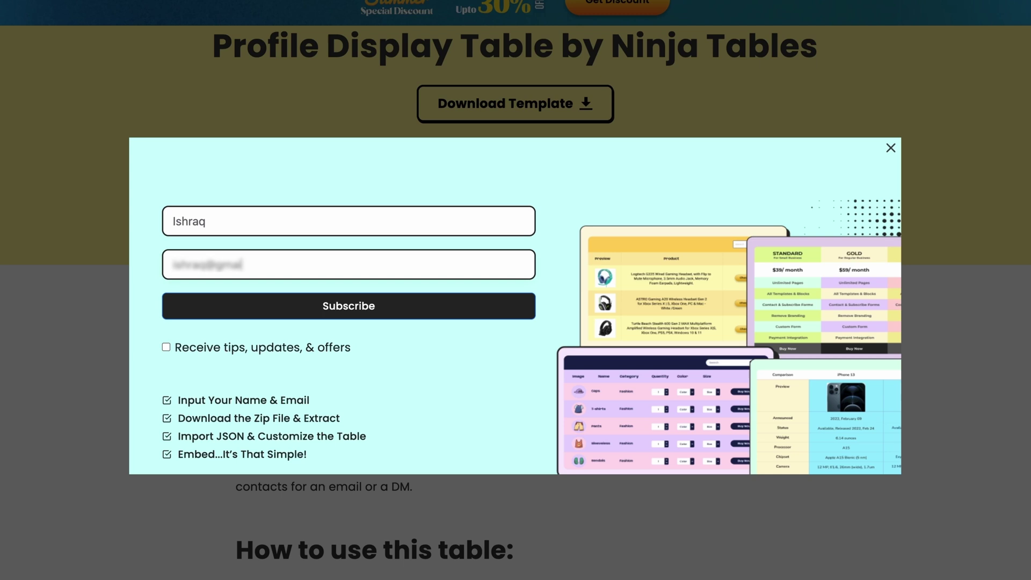
click(258, 323)
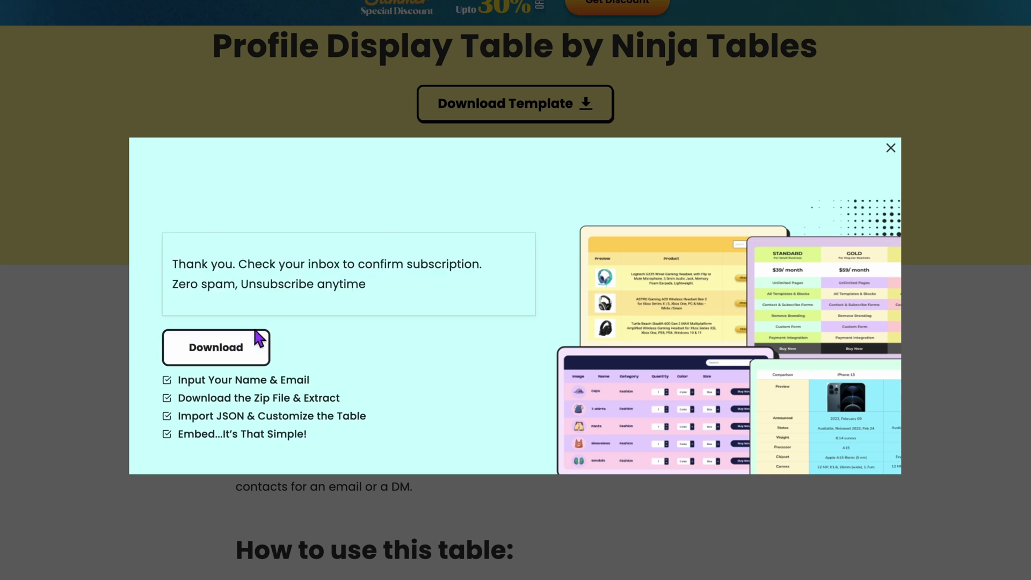
click(259, 338)
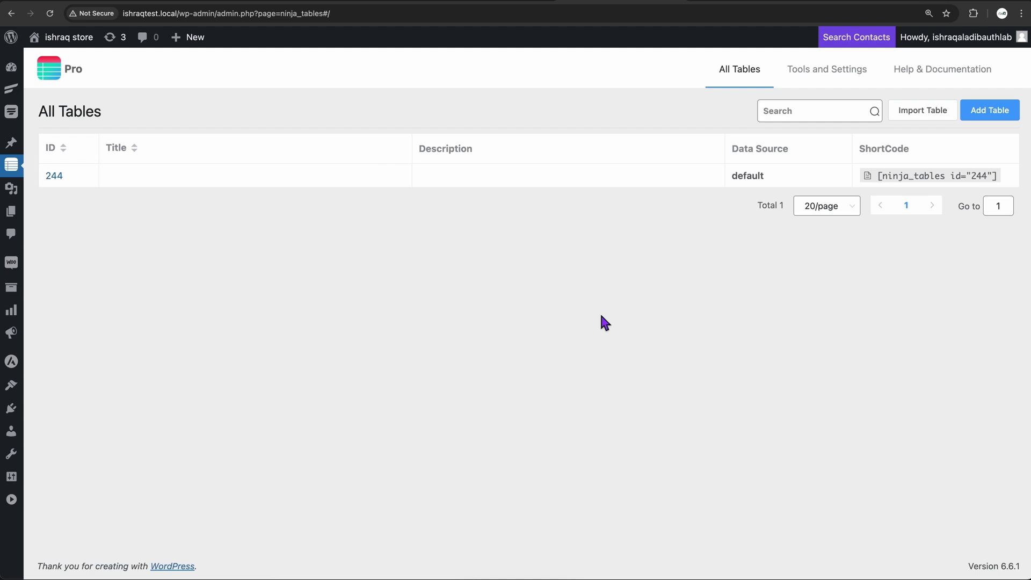
Import profile-info.json in JSON/CSV Drag & Drop Tables format as a new Profile info table.
click(939, 123)
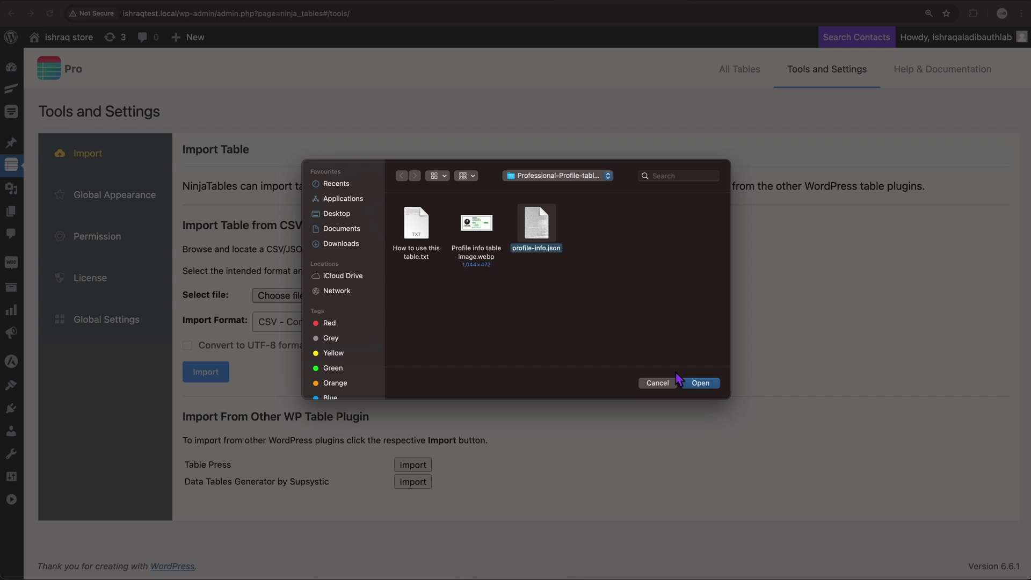
click(699, 384)
click(448, 331)
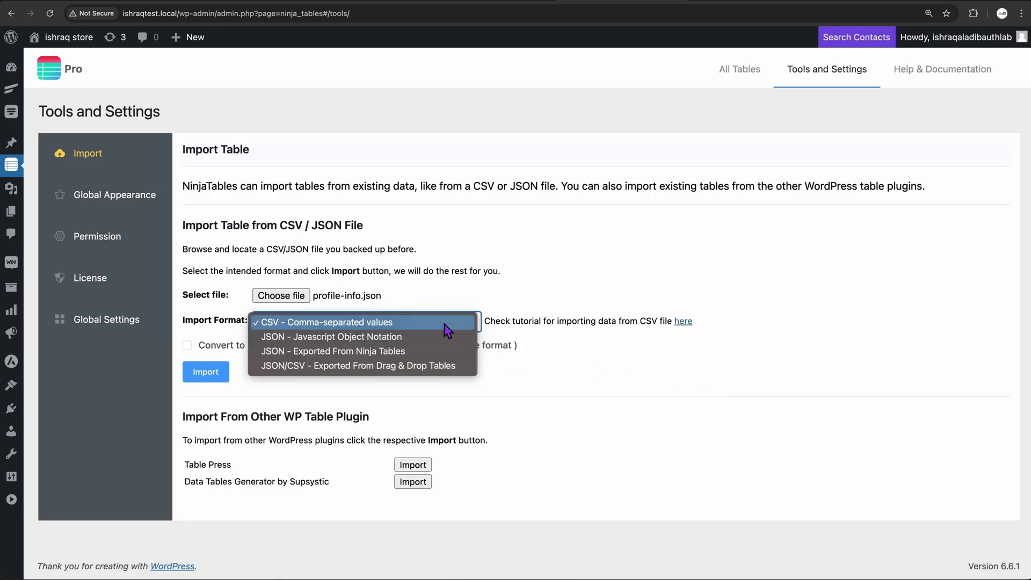
click(439, 366)
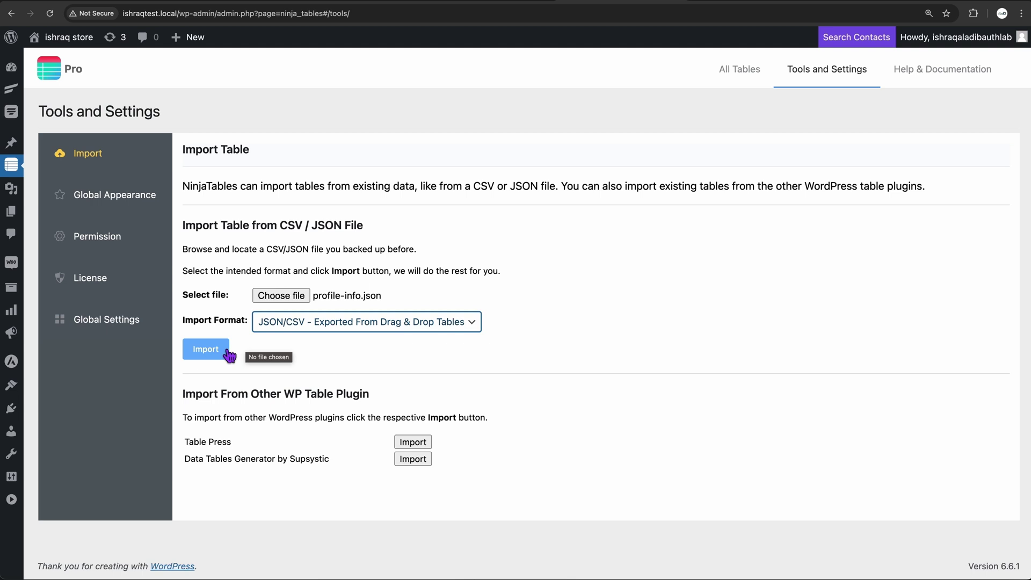
click(228, 355)
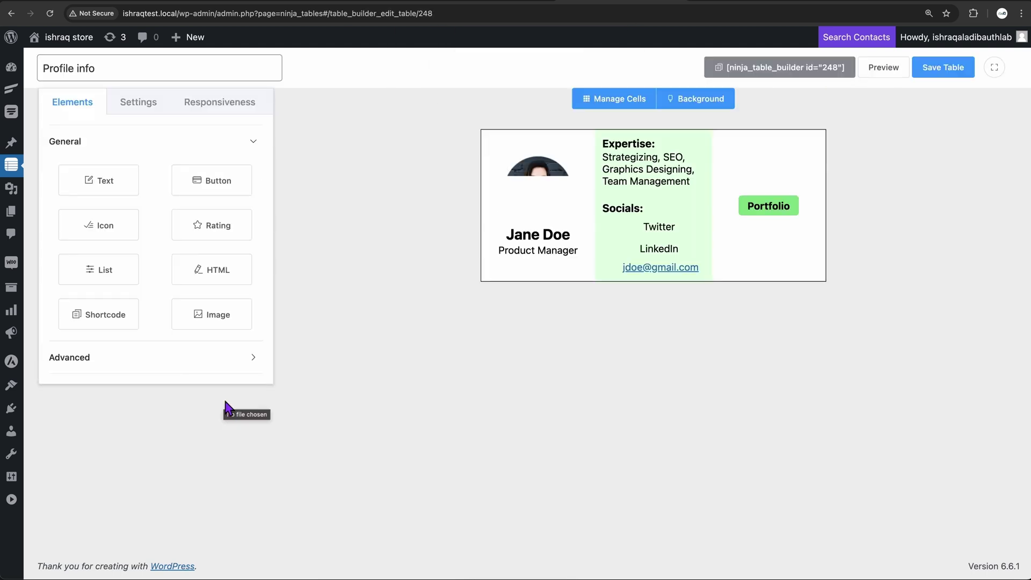
Replace the card photo from the Media Library and rewrite the name and expertise text.
click(533, 217)
click(124, 173)
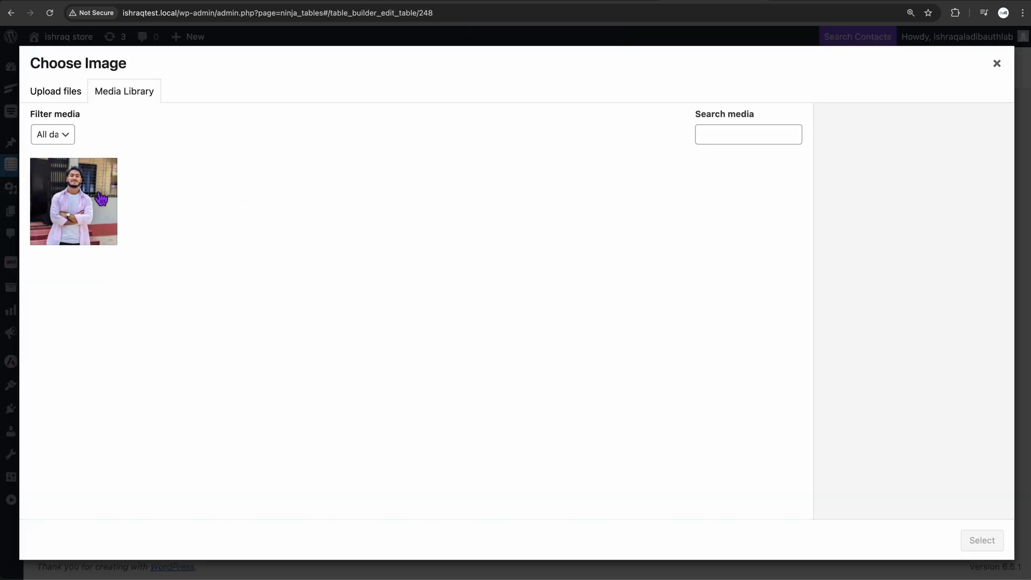
click(91, 211)
click(981, 541)
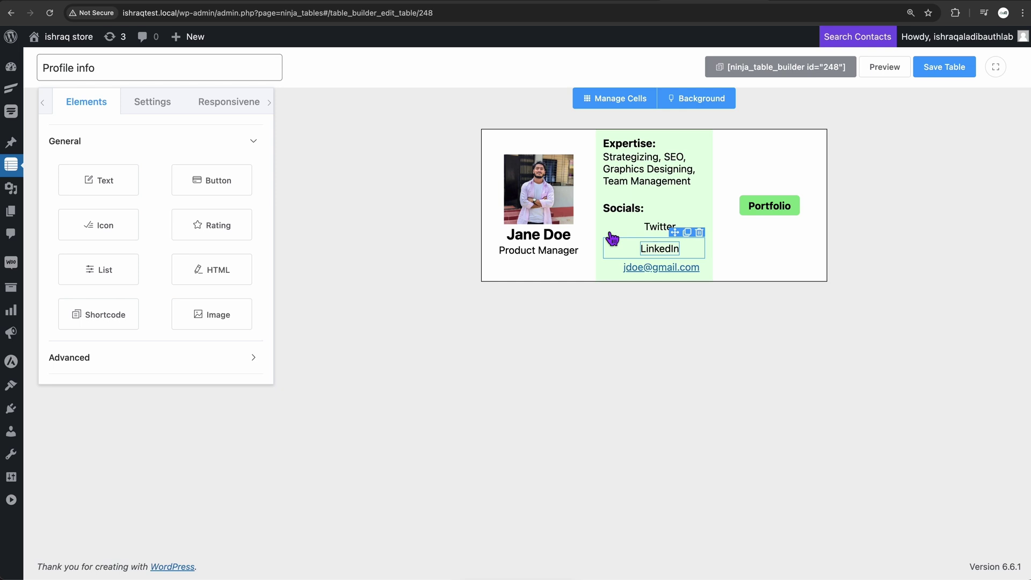
double_click(589, 233)
text(Ishraq)
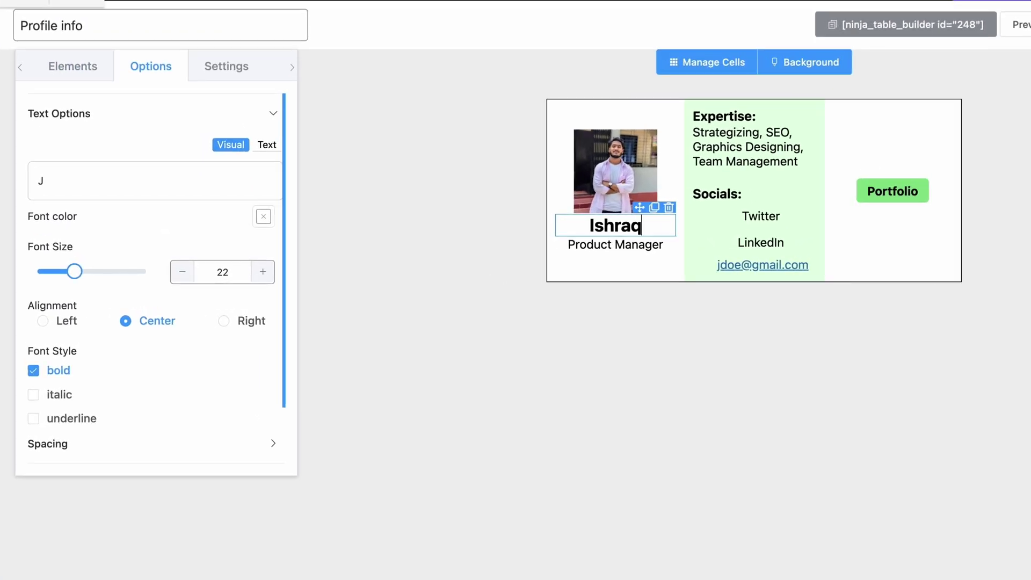
click(728, 171)
triple_click(739, 173)
text(video editing motion graphics, Designing, Animation)
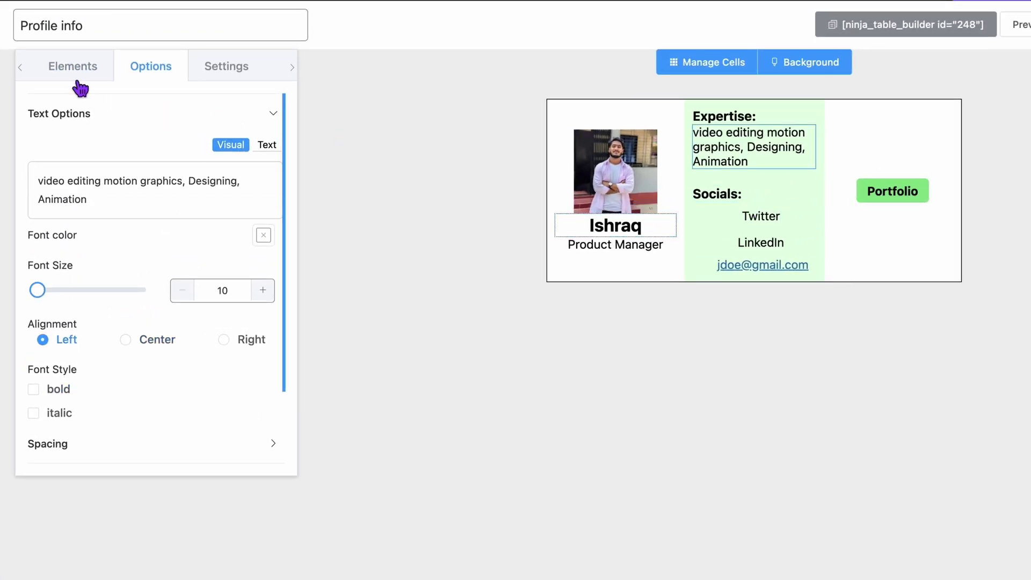
Add a Portfolio button with its link and a text block to the right column.
click(75, 68)
drag(246, 175, 921, 184)
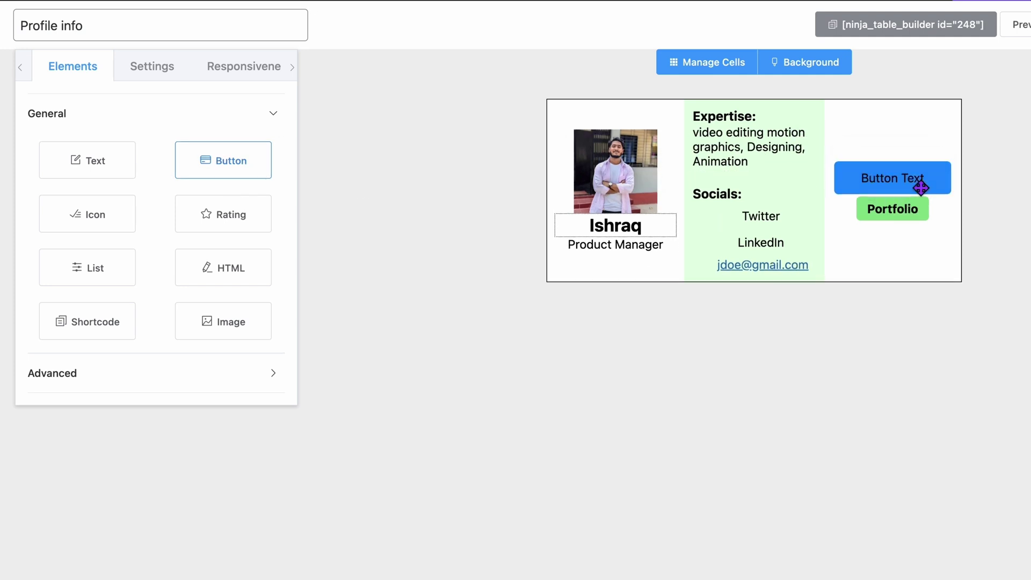
click(860, 194)
scroll(139, 270, down, 3)
double_click(103, 238)
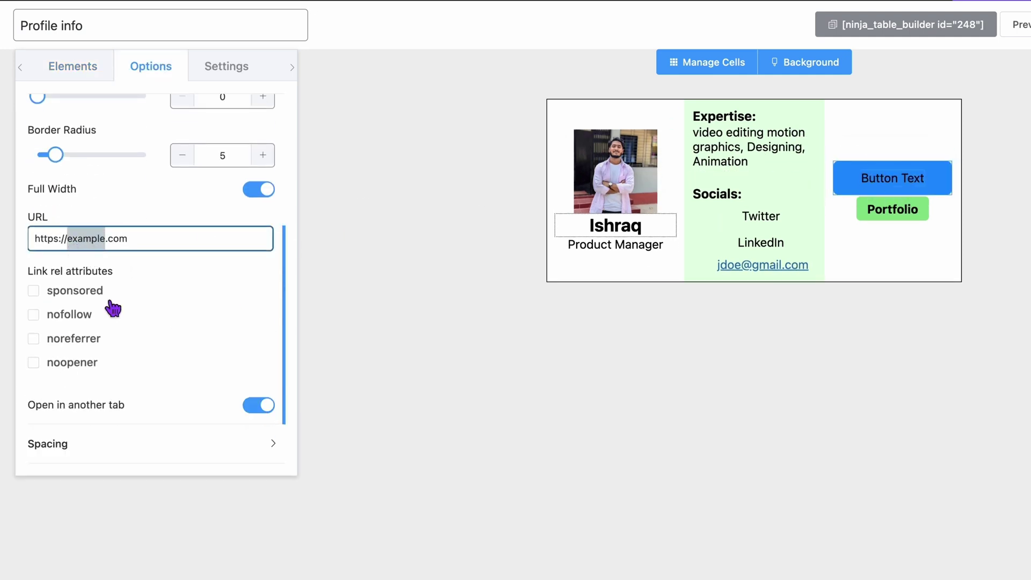
text(q)
click(104, 75)
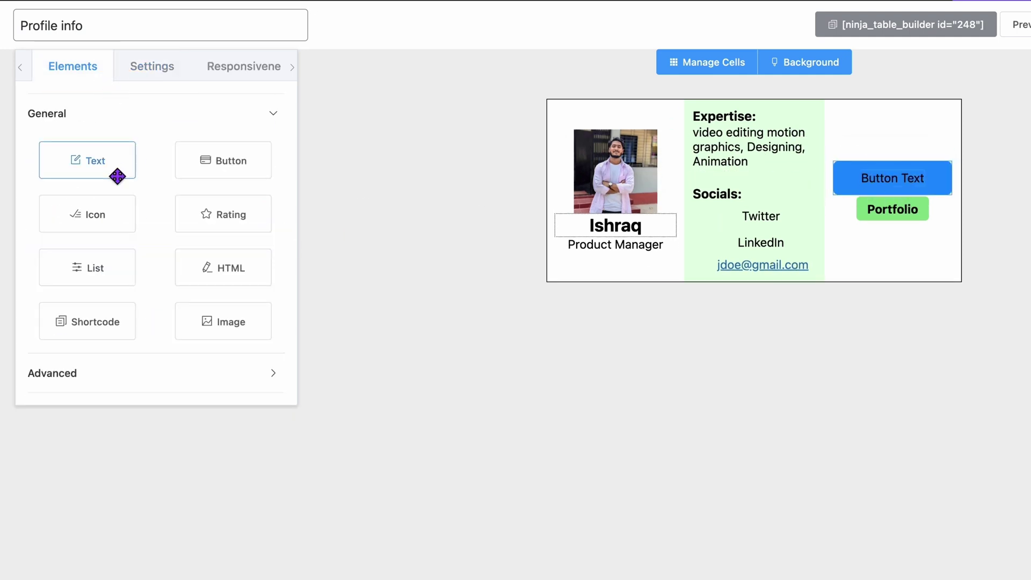
drag(118, 177, 903, 225)
Give the middle expertise column a grey background colour.
click(826, 68)
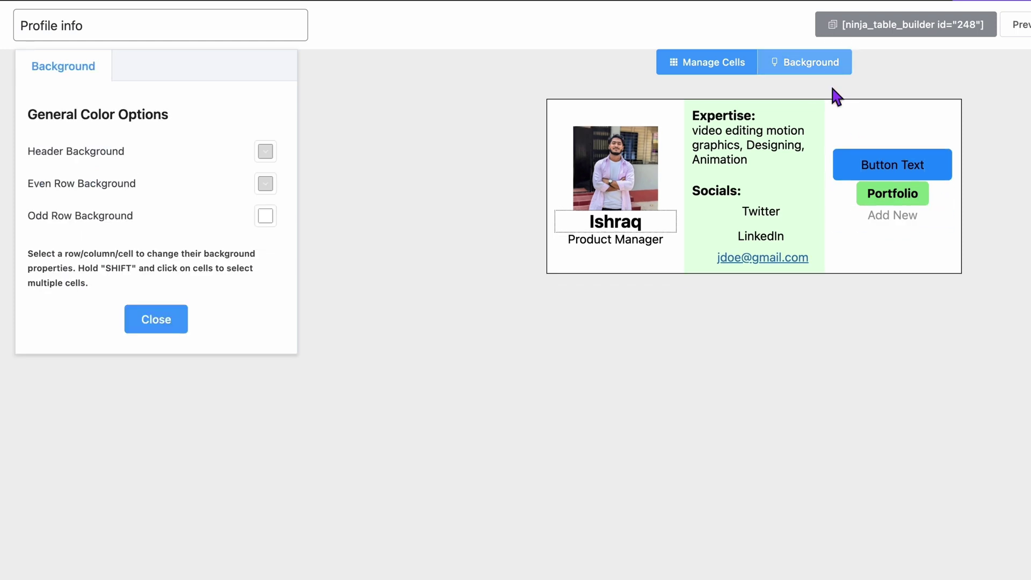
click(816, 212)
click(266, 336)
click(336, 511)
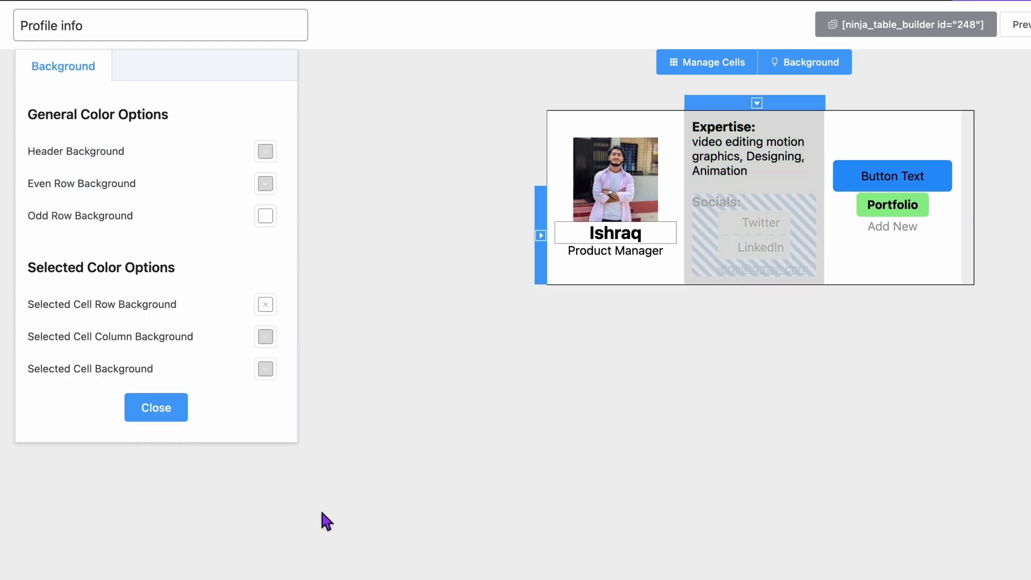
click(167, 419)
Review the responsiveness settings for tablet layout, cell padding and table alignment.
click(219, 87)
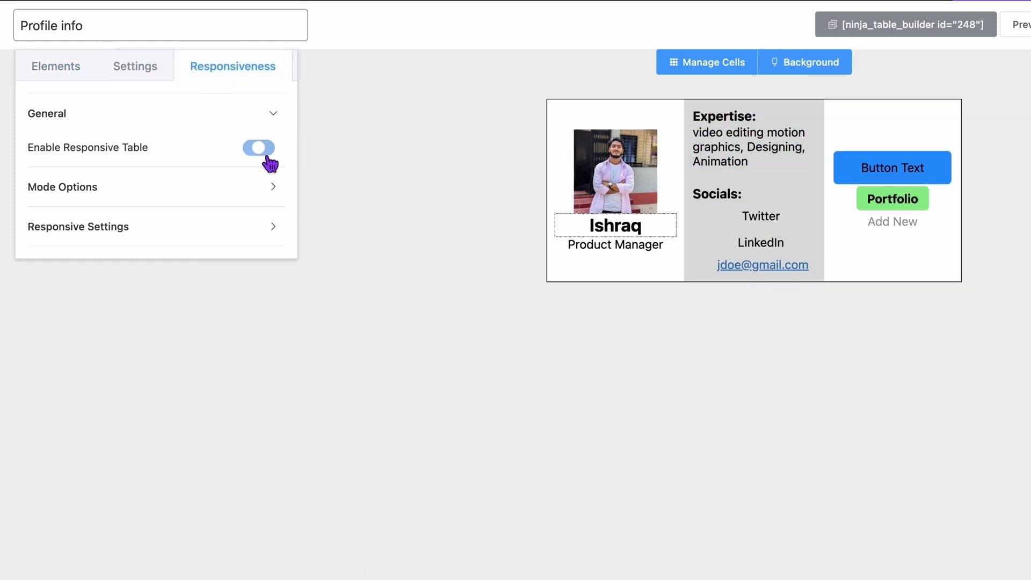
click(274, 188)
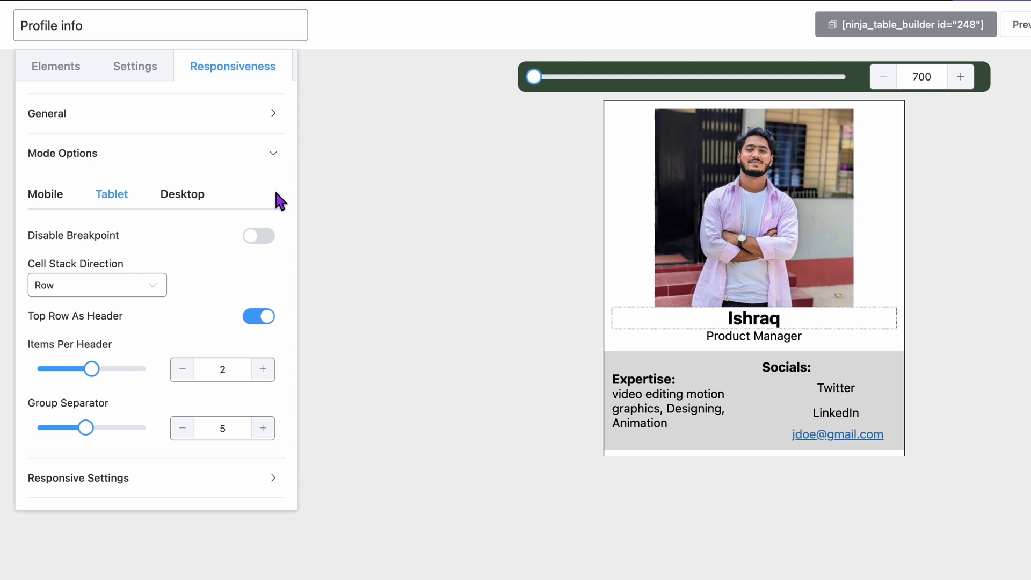
click(267, 486)
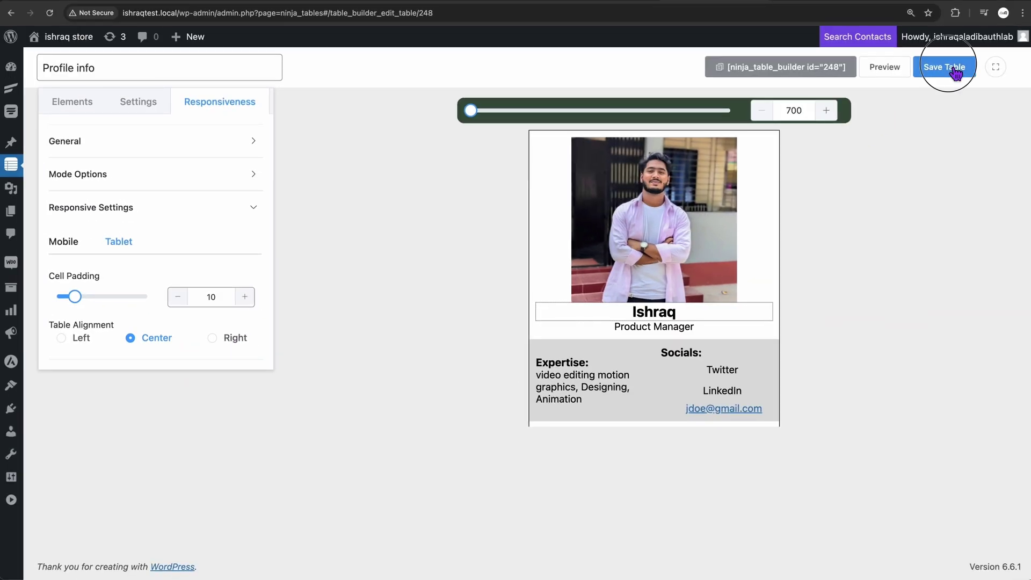
Save the Profile info table, preview it and copy its shortcode.
click(956, 74)
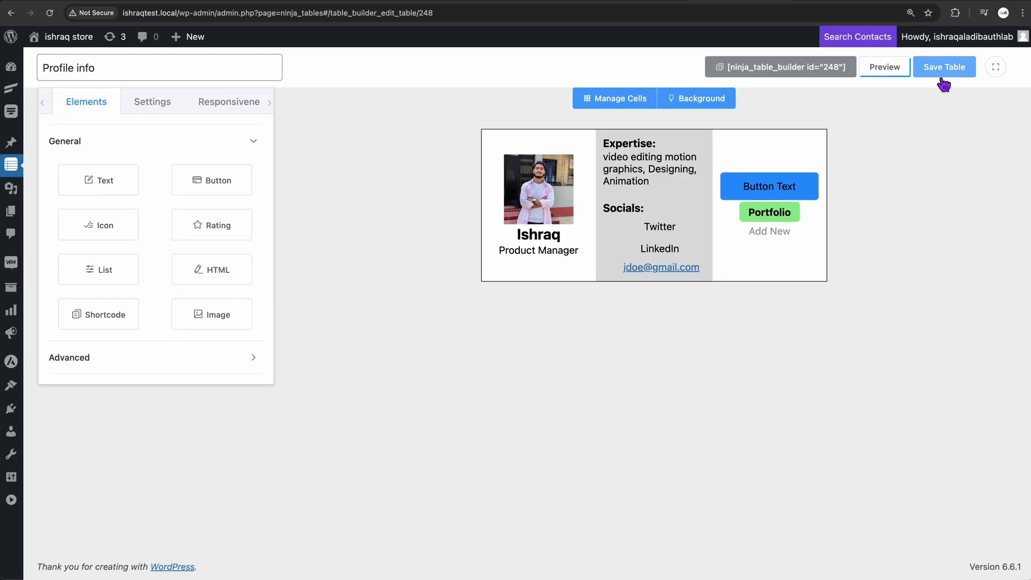
click(892, 83)
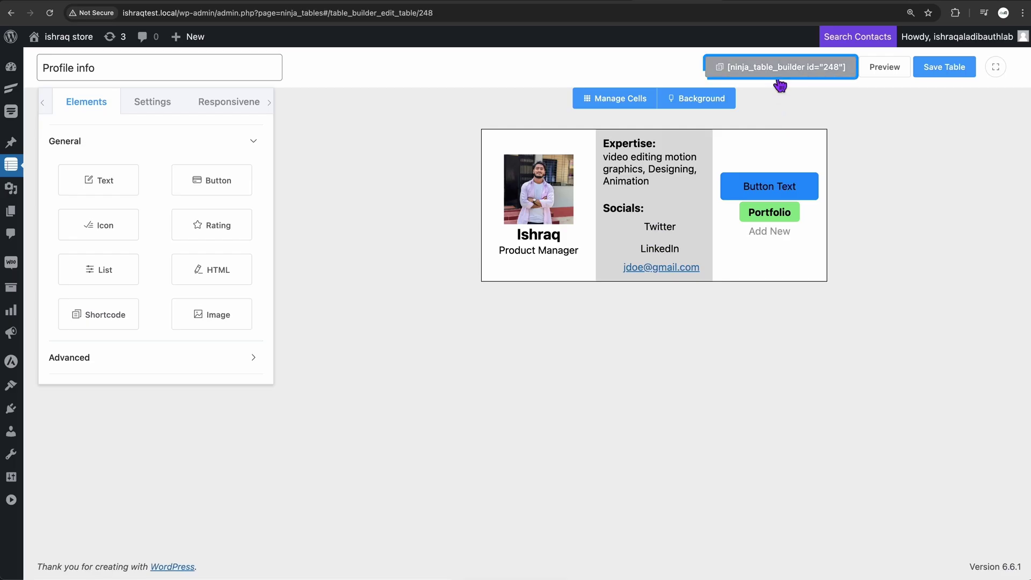
click(780, 83)
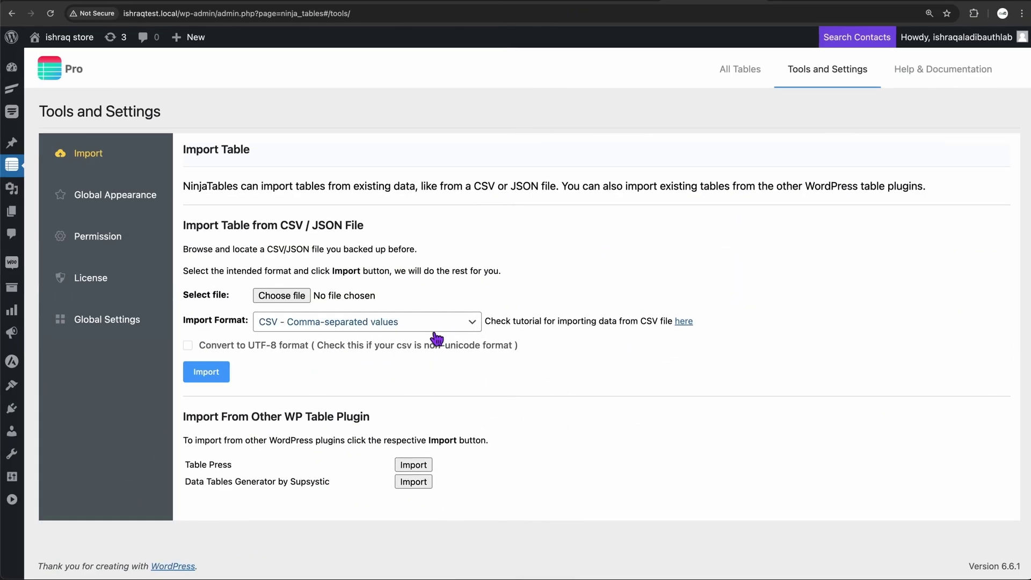
click(428, 327)
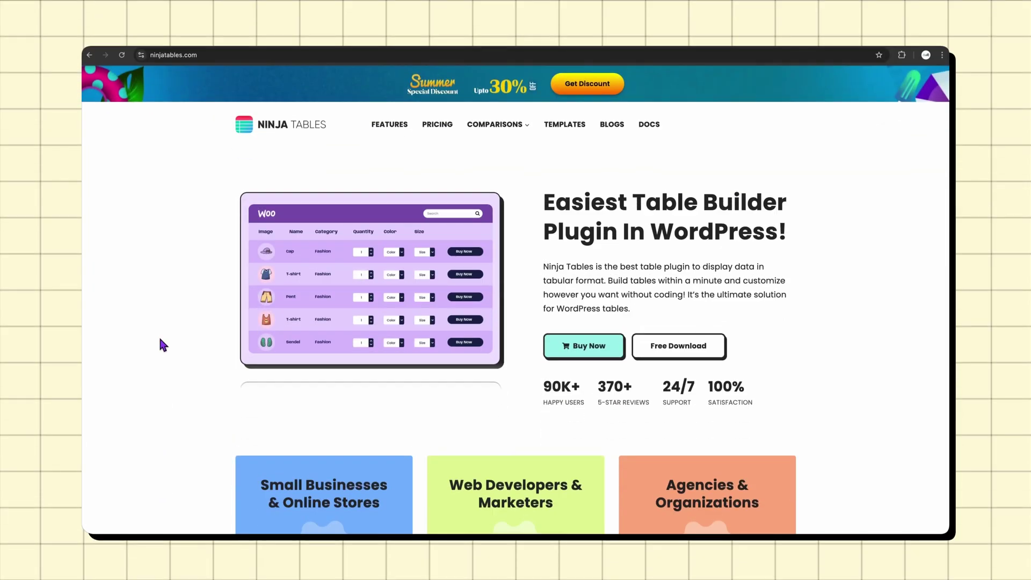
Open the free table templates gallery from the ninjatables.com home page.
click(568, 128)
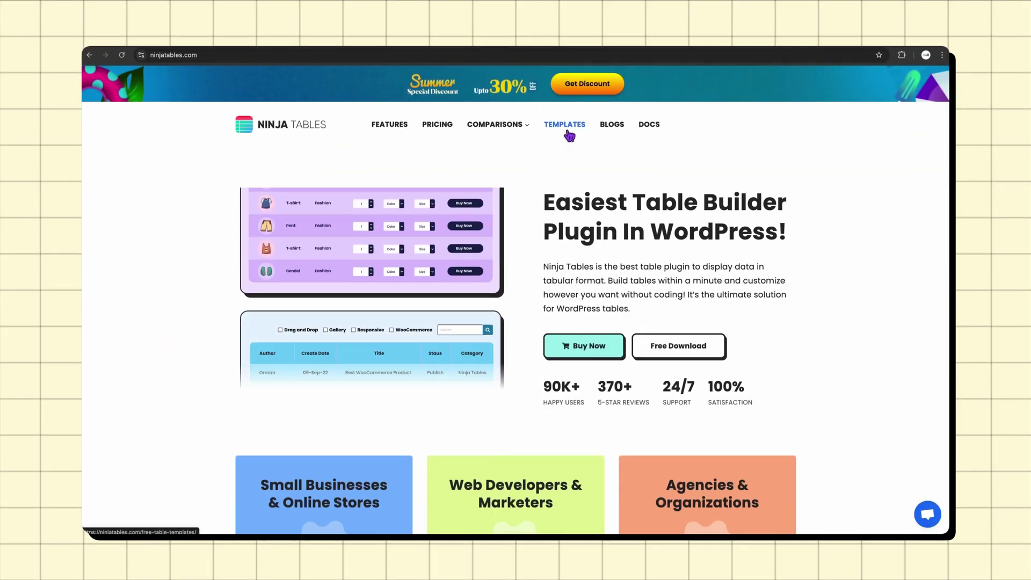
scroll(565, 134, down, 2)
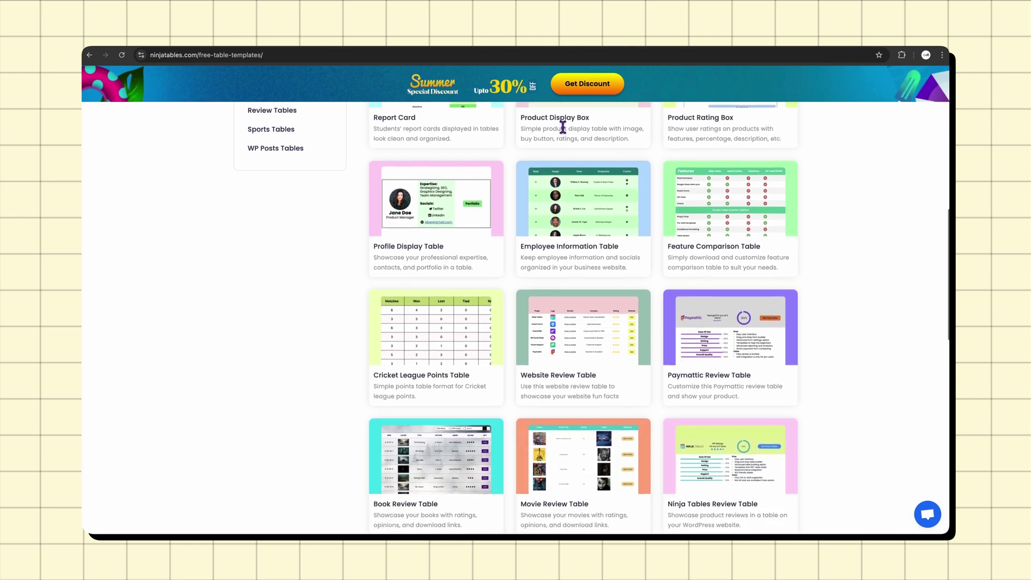
scroll(562, 127, down, 2)
scroll(560, 131, down, 3)
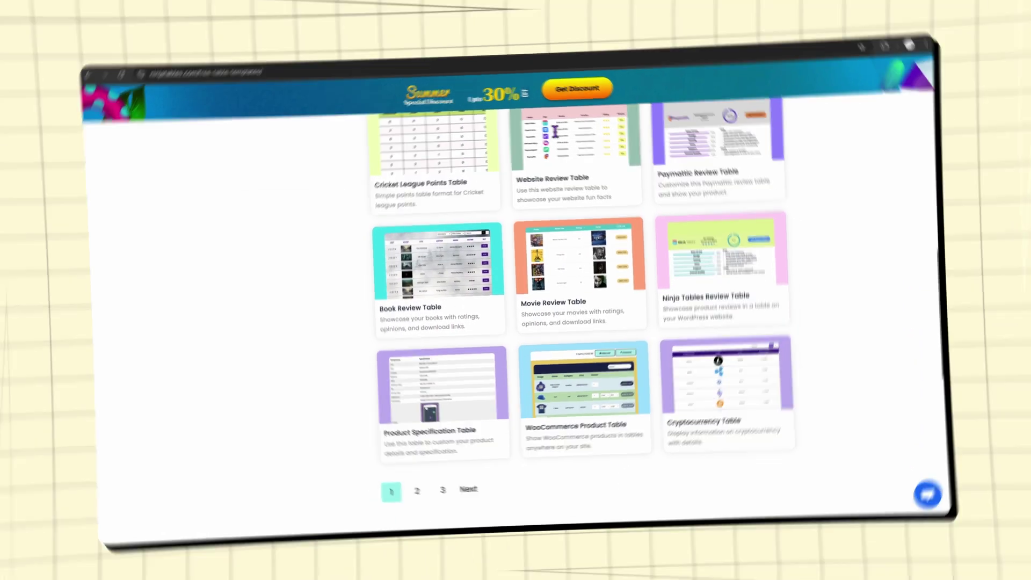